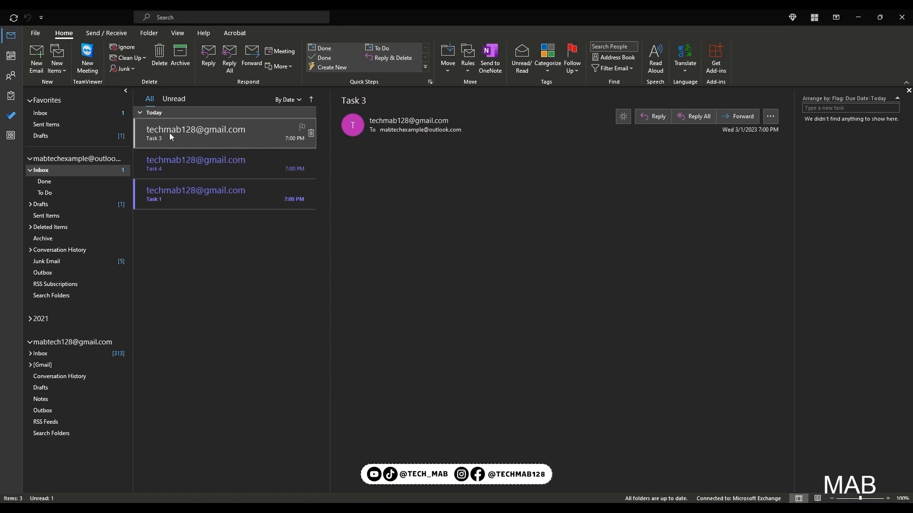
Step: File the Task 3 email with the Done quick step and open the Done folder
left_click(325, 48)
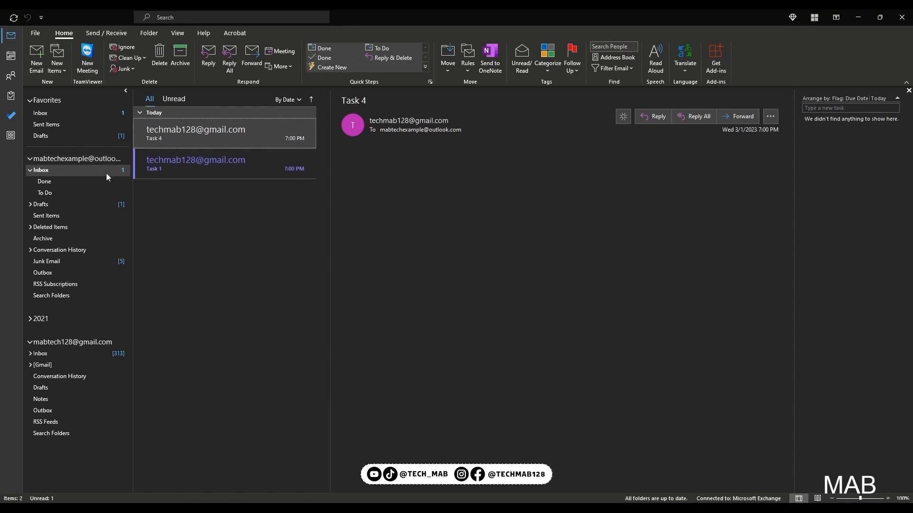
left_click(62, 180)
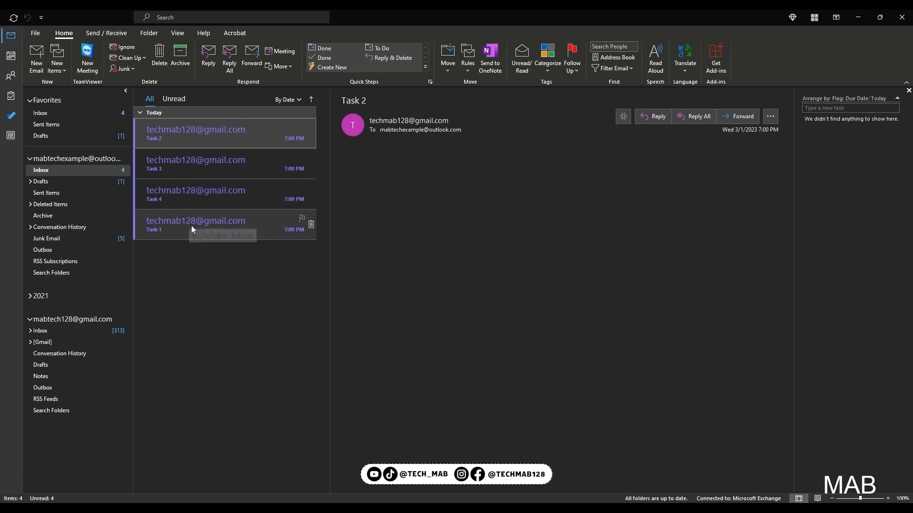
Step: Open the full colour category list from the Task 2 email and rename Green category to Done
left_click(209, 156)
left_click(219, 138)
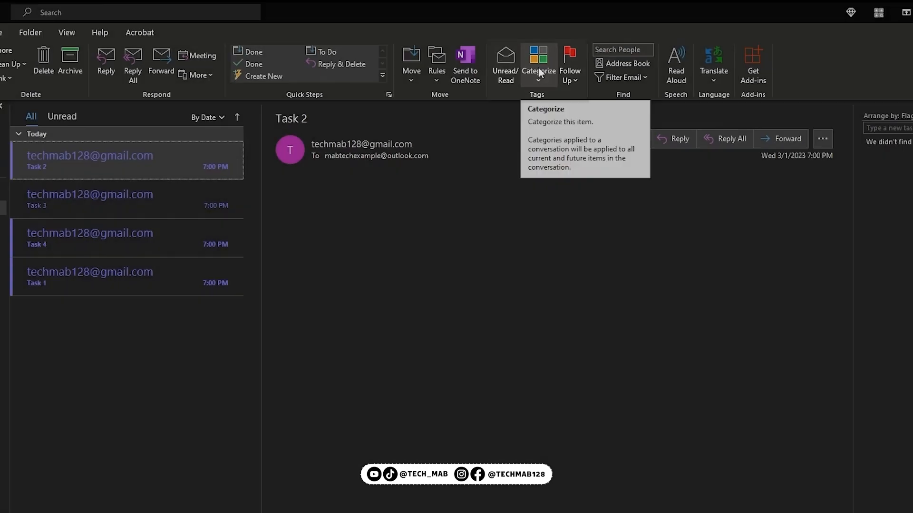
left_click(539, 69)
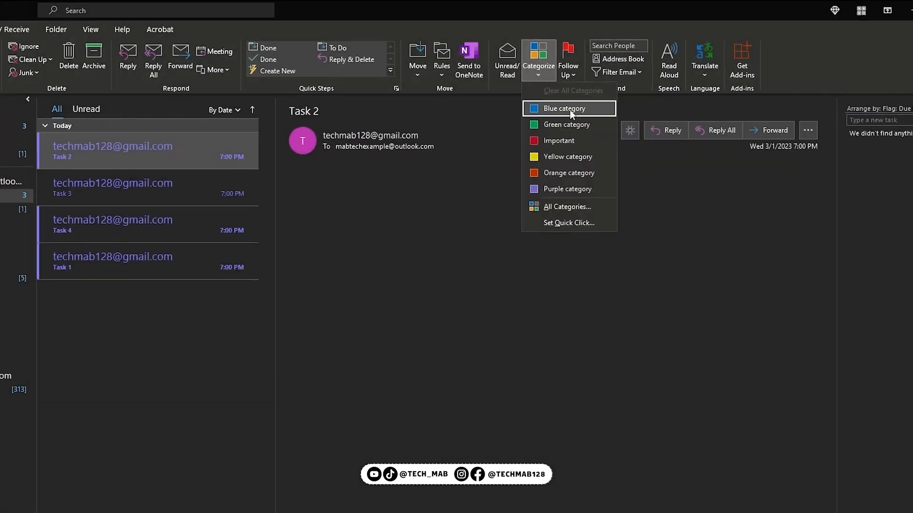
left_click(575, 207)
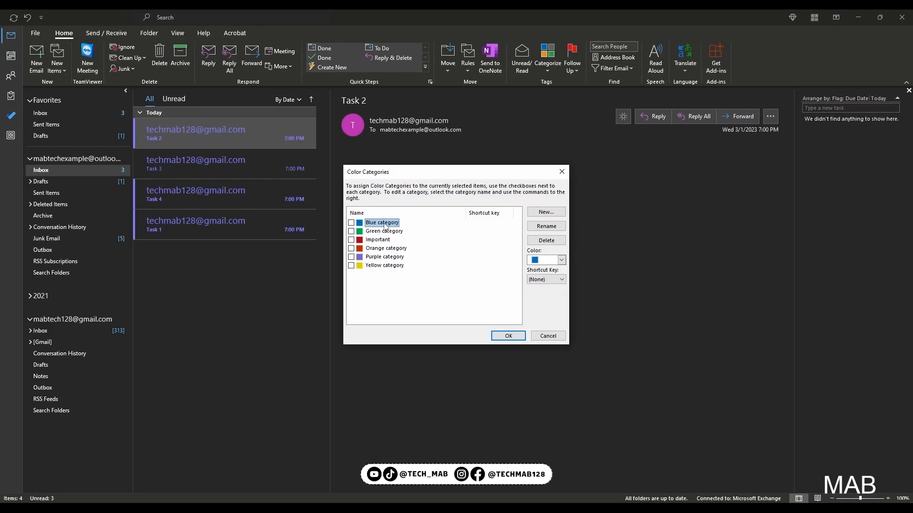
left_click(382, 232)
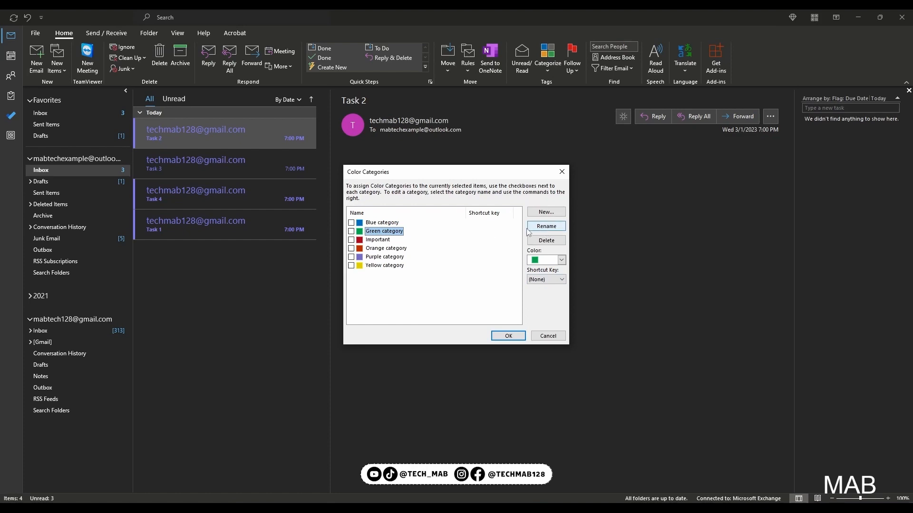
left_click(546, 226)
type("Done")
Step: Rename Yellow category to To do and save the colour categories
left_click(383, 240)
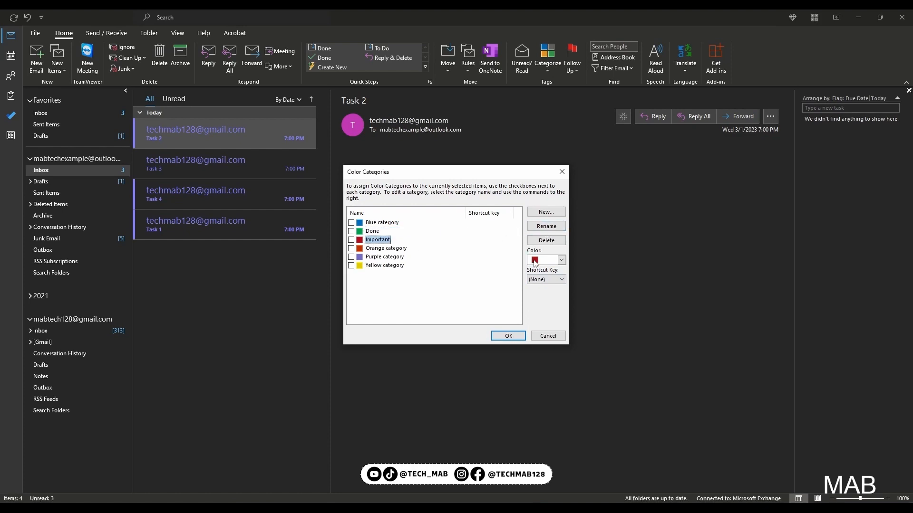
left_click(389, 249)
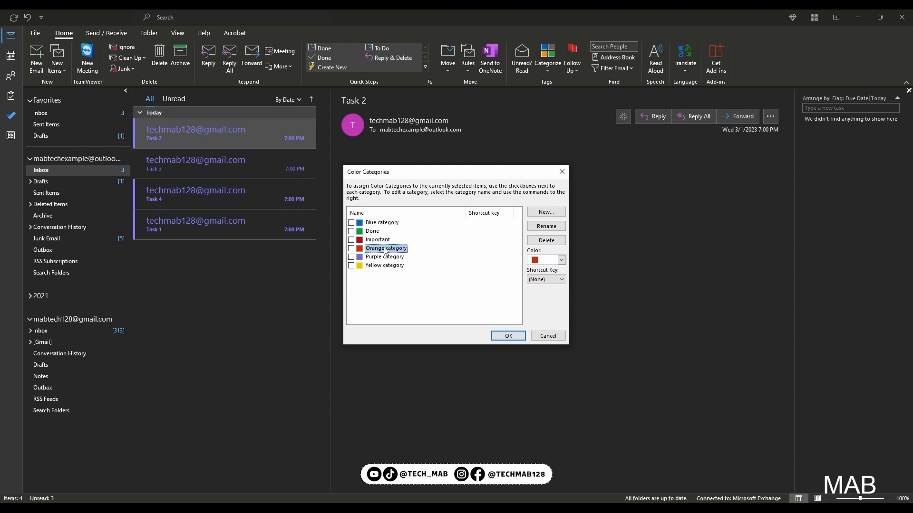
left_click(384, 266)
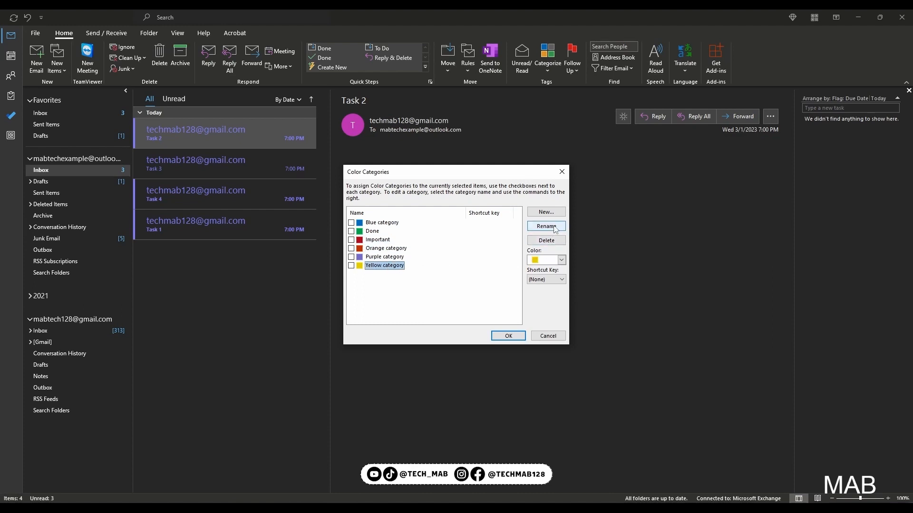
type("To do")
left_click(508, 335)
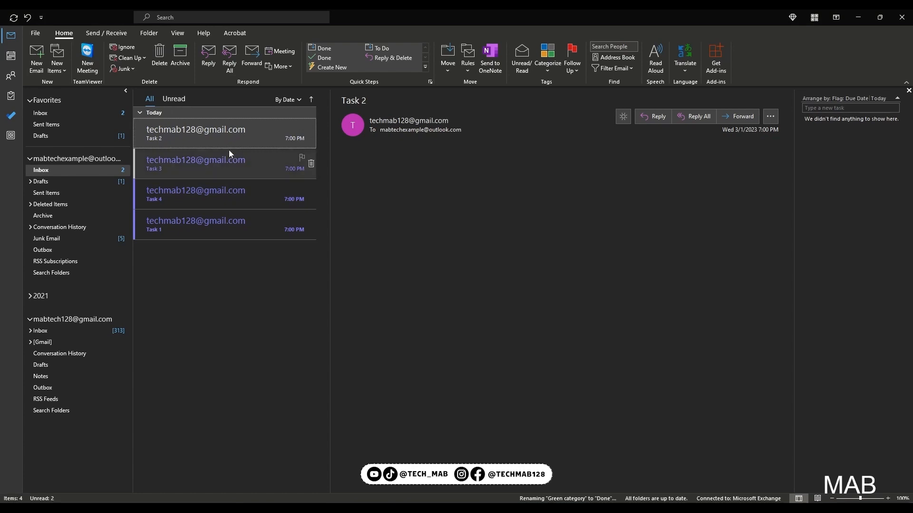
Step: Assign the Important category to the Task 2 email and the Done category to the Task 3 email
left_click(545, 67)
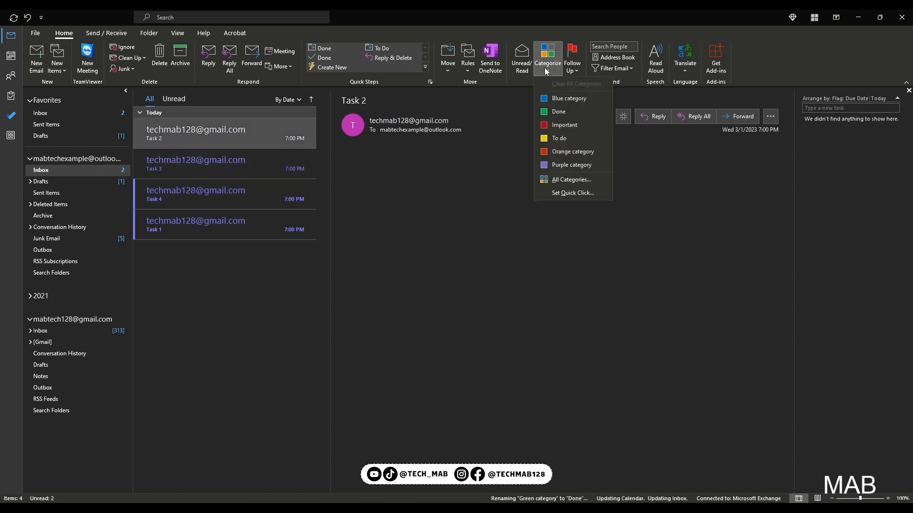
left_click(566, 126)
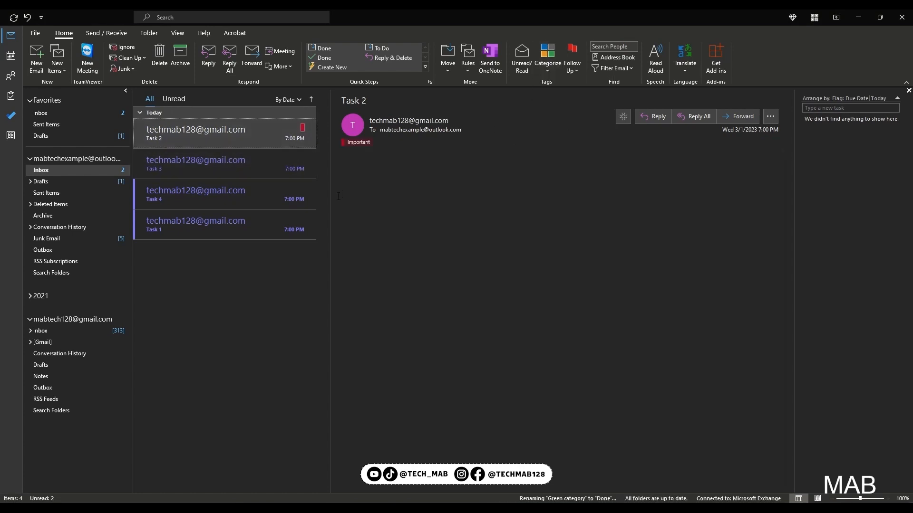
left_click(240, 170)
left_click(548, 67)
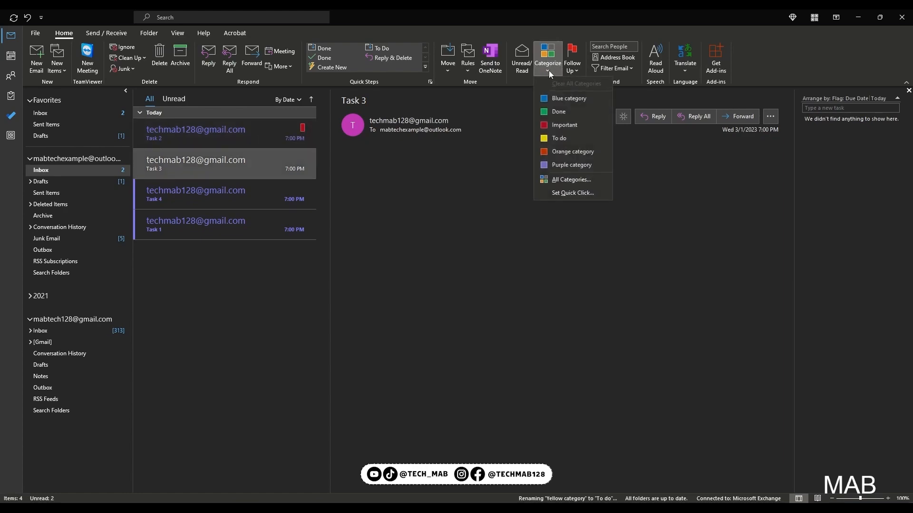
left_click(577, 112)
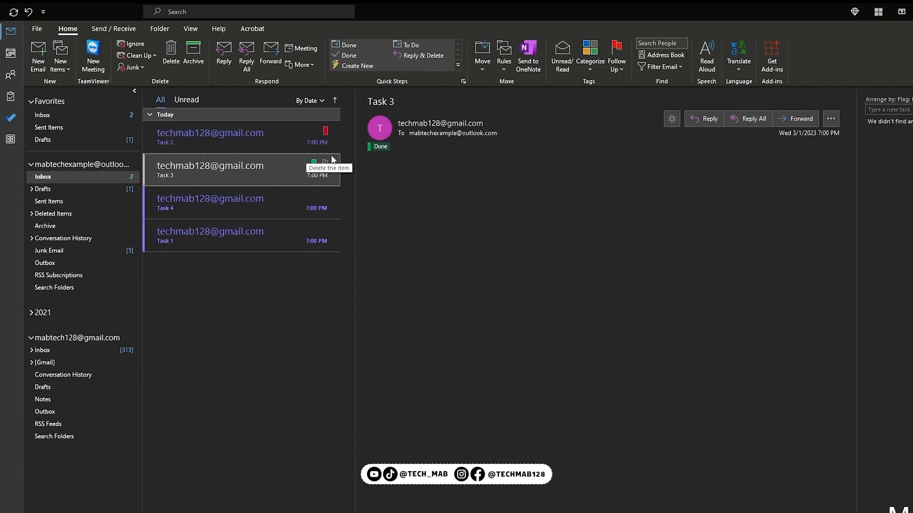
Step: Arrange the inbox by Categories and view the emails grouped under Important and Done
left_click(300, 137)
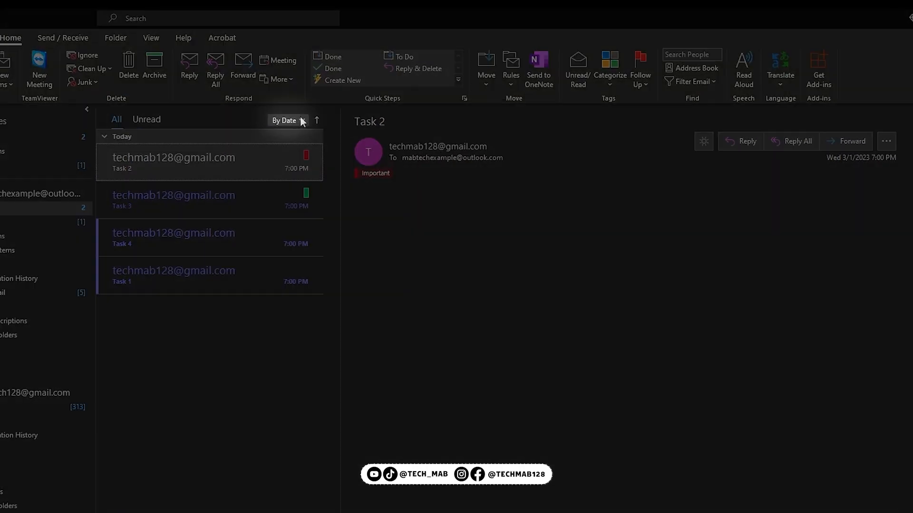
left_click(305, 122)
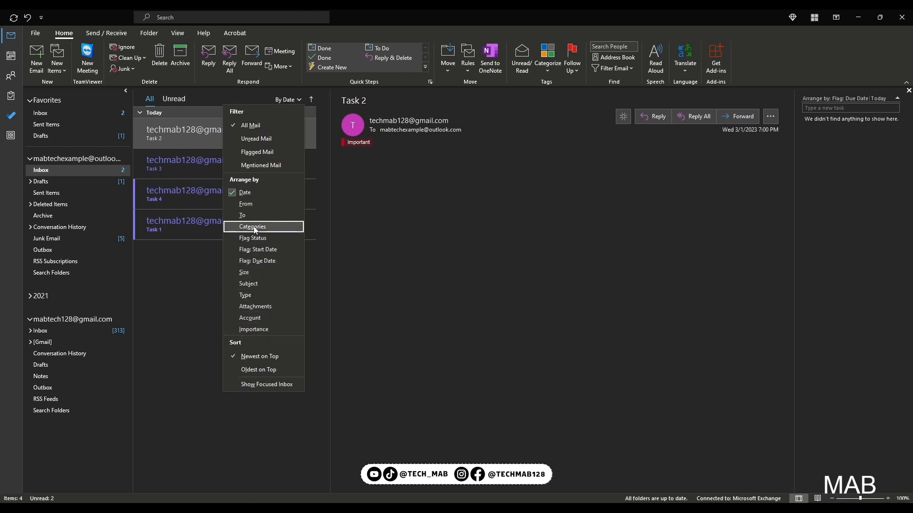
left_click(253, 227)
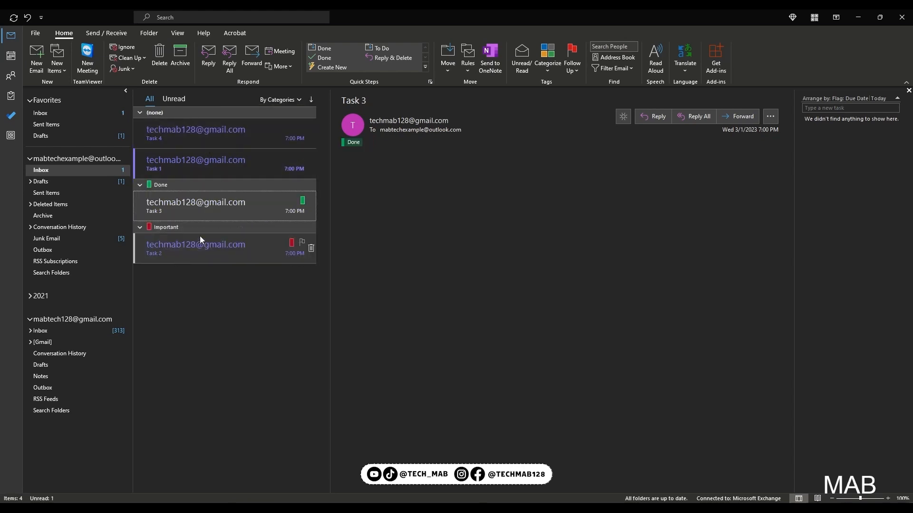
left_click(185, 246)
left_click(210, 207)
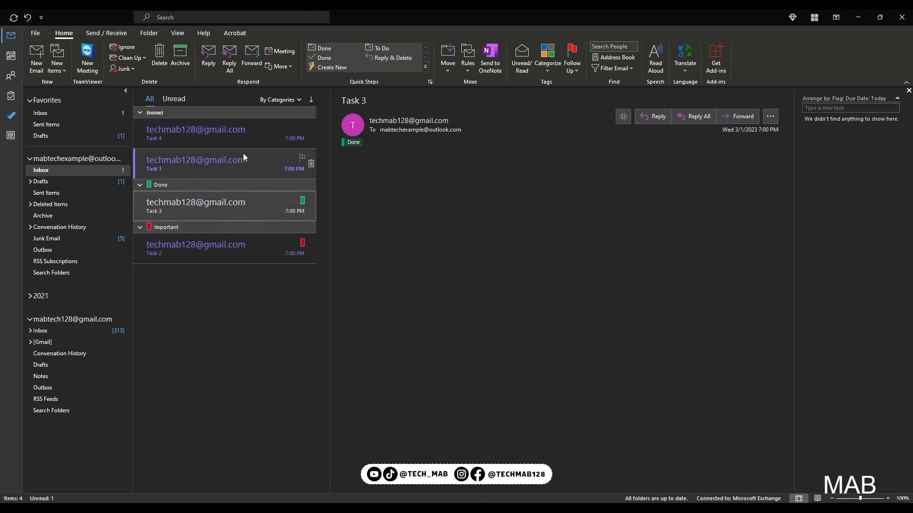
Step: Assign the To do category to the uncategorized Task 4 email
left_click(244, 157)
left_click(262, 126)
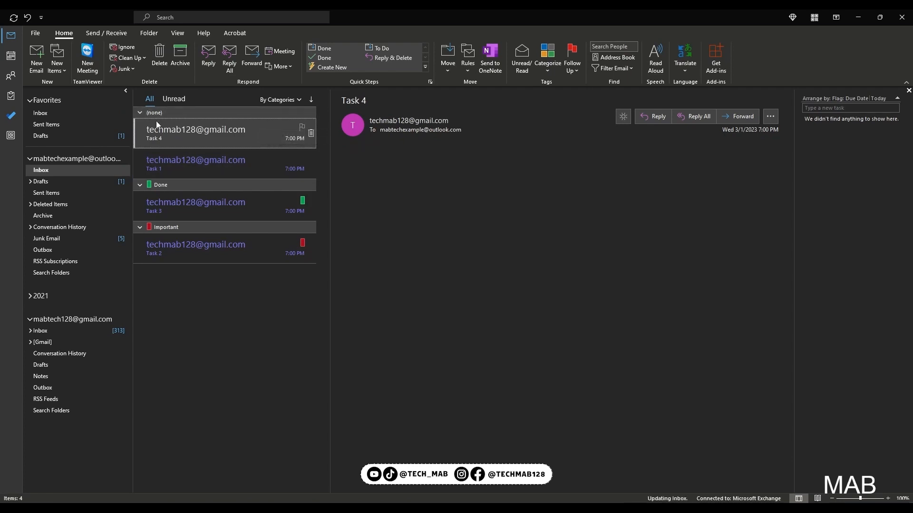
left_click(547, 70)
left_click(578, 138)
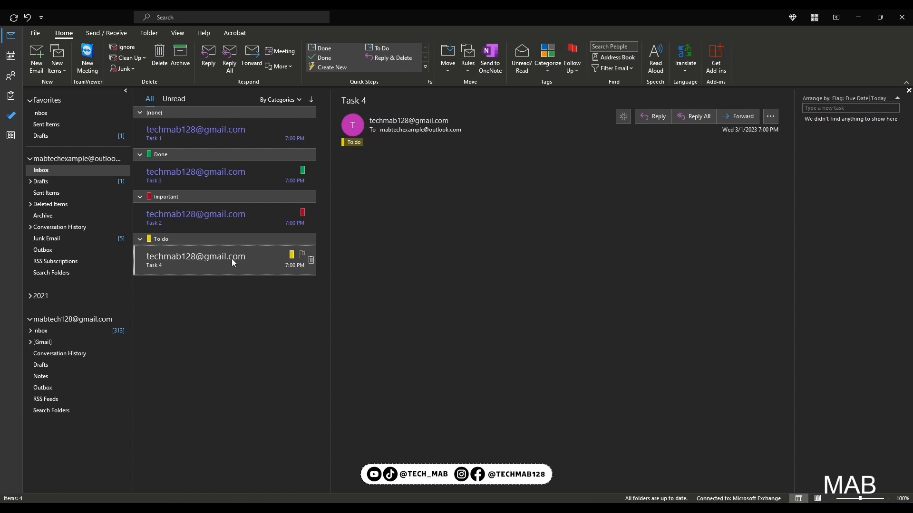
Step: Try changing email categories by moving messages between the category groups, and undo the change
left_click(209, 208)
left_click(221, 167)
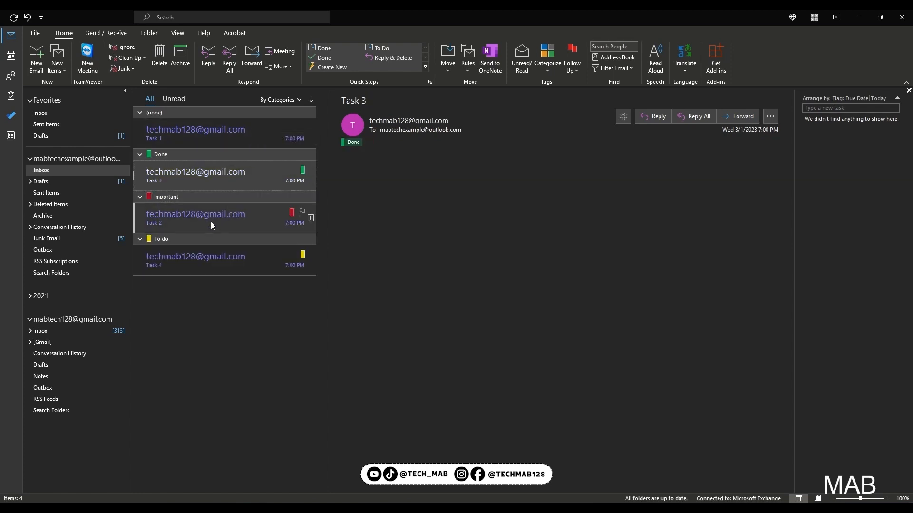
left_click_drag(194, 156, 197, 251)
key("ctrl+z")
left_click(183, 220)
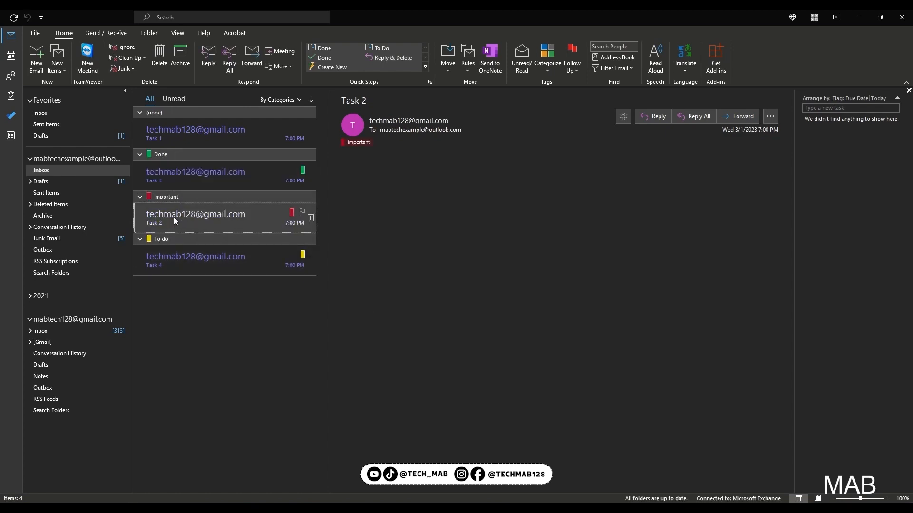
left_click_drag(167, 218, 203, 213)
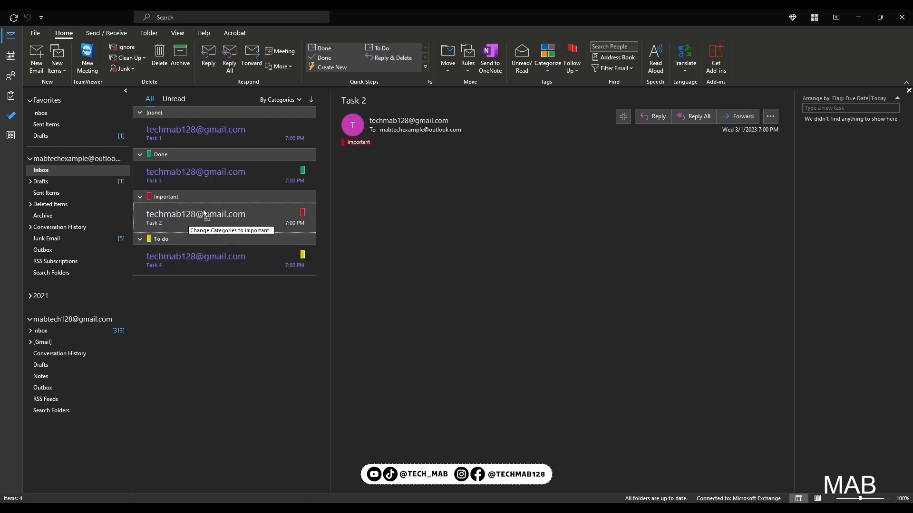
left_click_drag(168, 158, 161, 153)
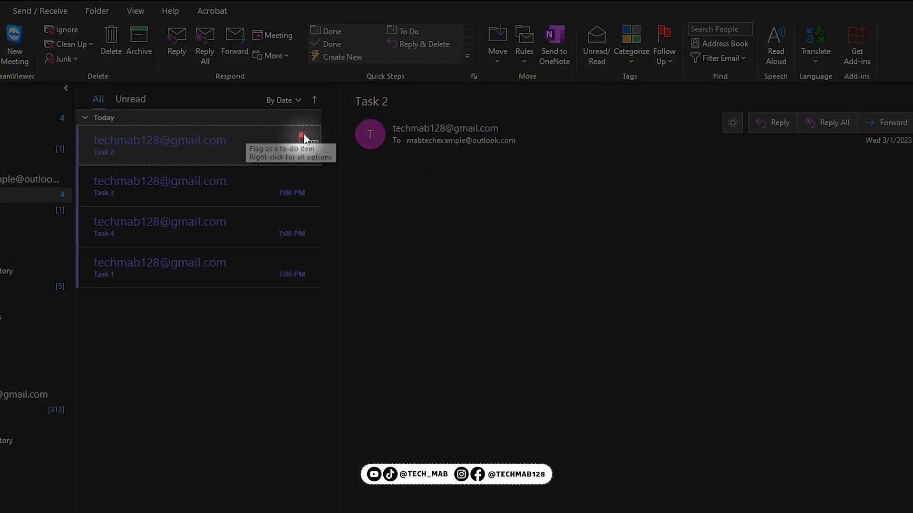
Step: Flag the Task 2 email for follow-up today, then open it from the task list and close it
left_click(303, 137)
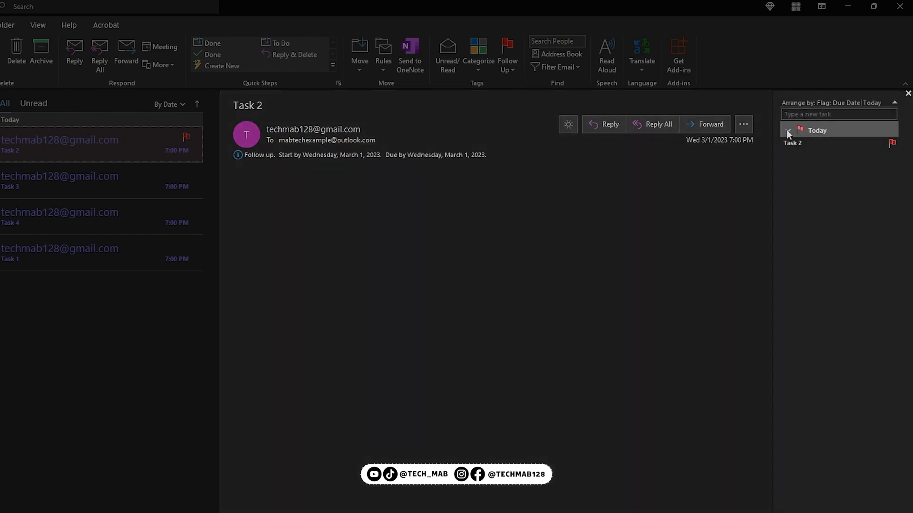
mouse_move(836, 147)
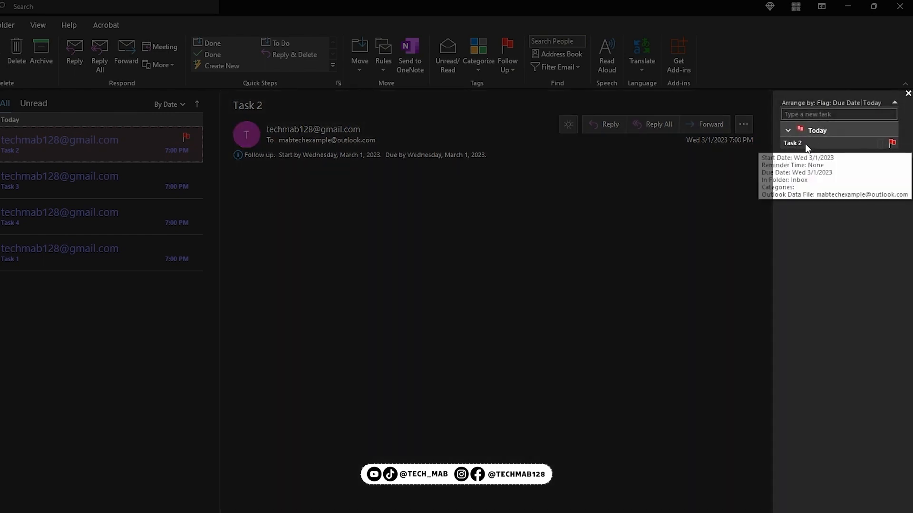
double_click(803, 145)
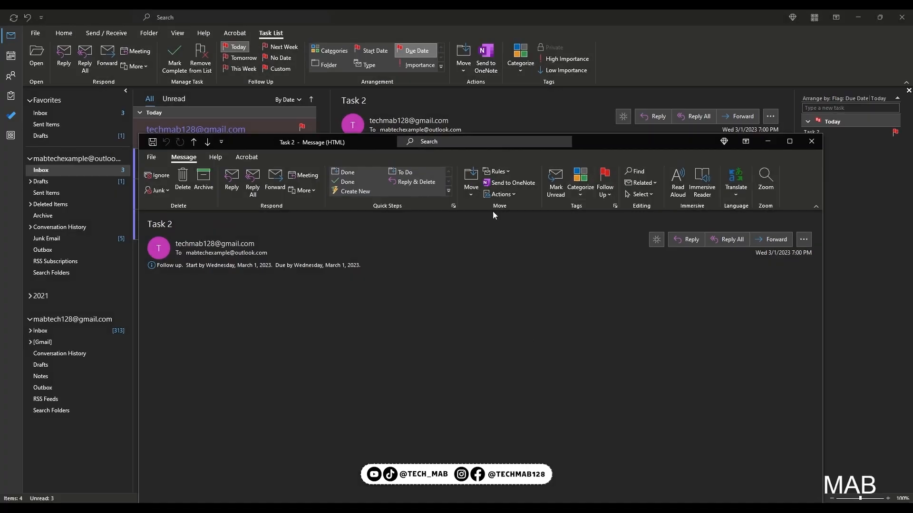
left_click(815, 146)
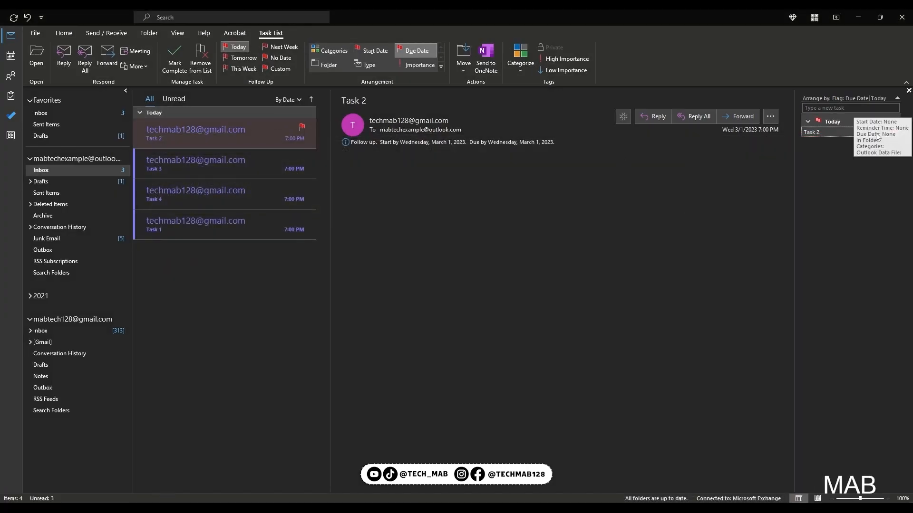
Step: Check which lists are enabled for the To-Do Bar
left_click(178, 33)
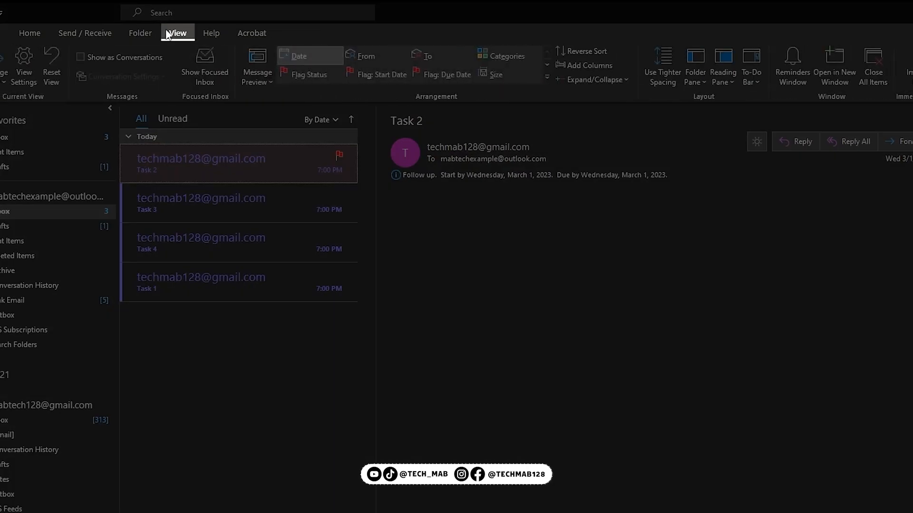
left_click(620, 71)
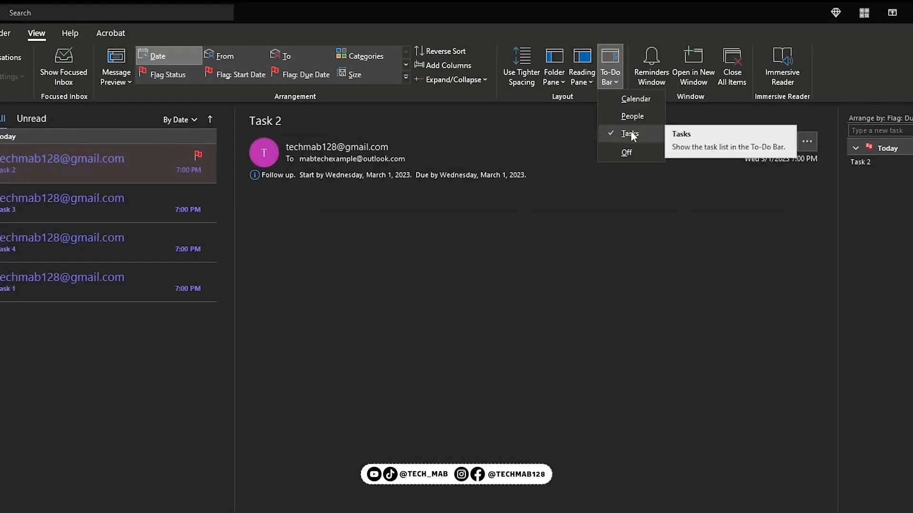
left_click(608, 213)
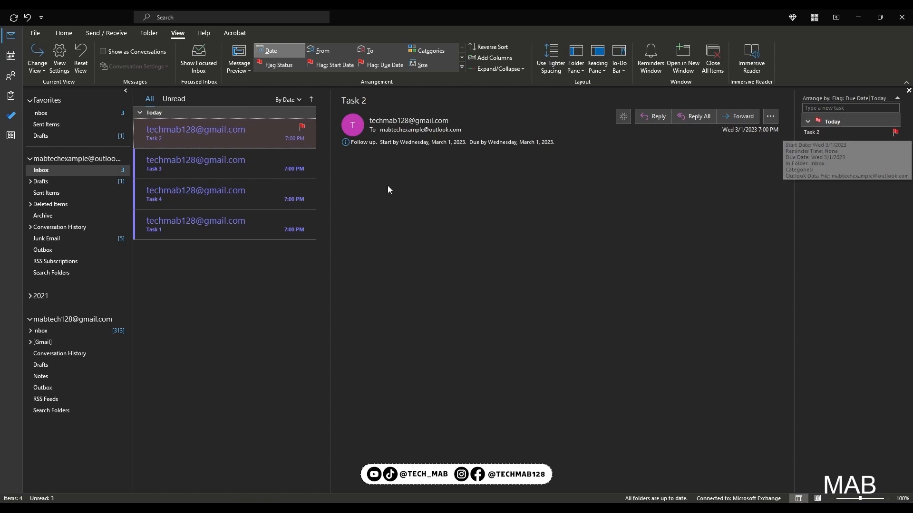
Step: Flag the Task 3 email for follow-up Next Week
left_click(270, 159)
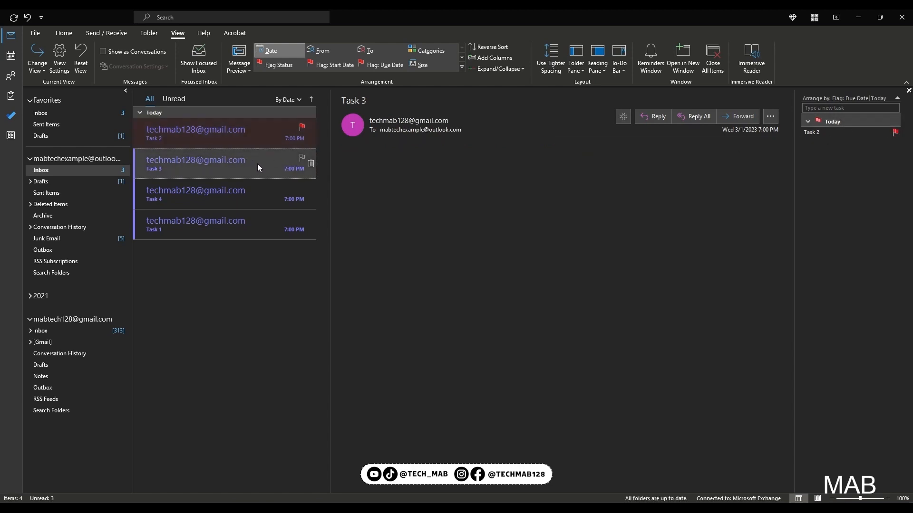
right_click(257, 164)
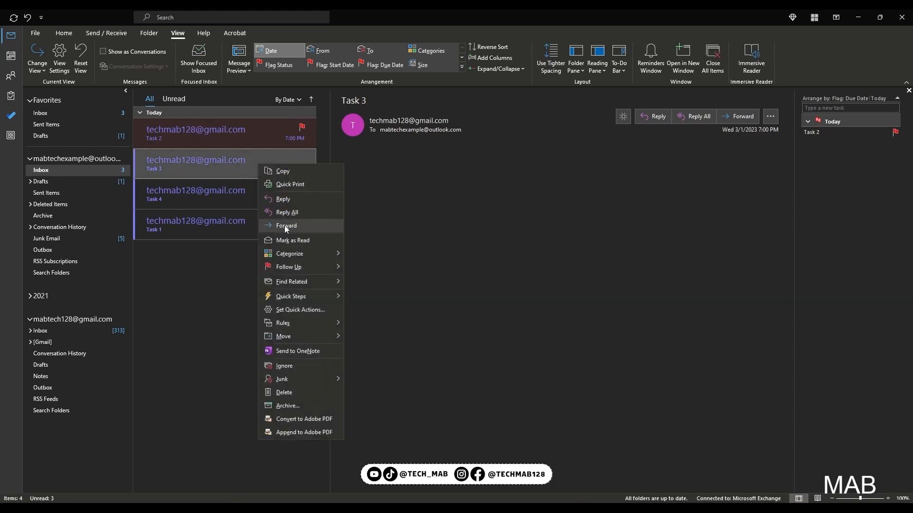
mouse_move(298, 269)
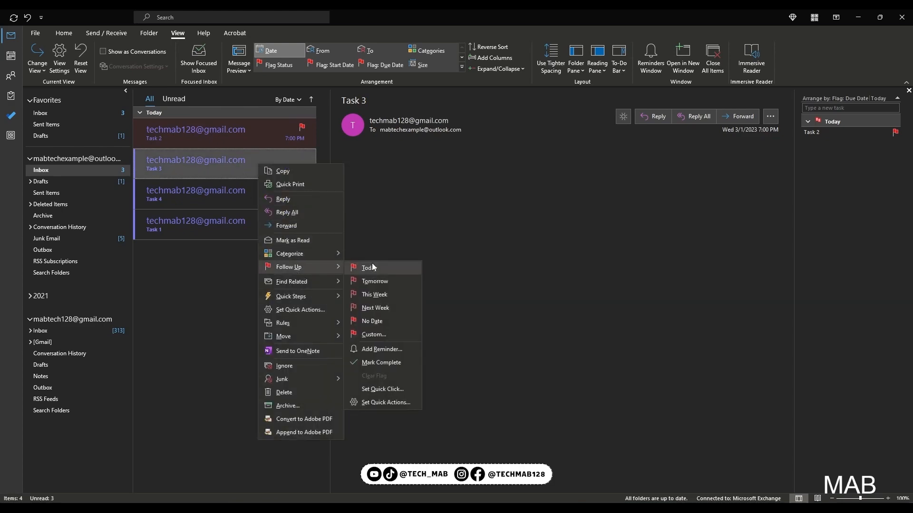
left_click(375, 308)
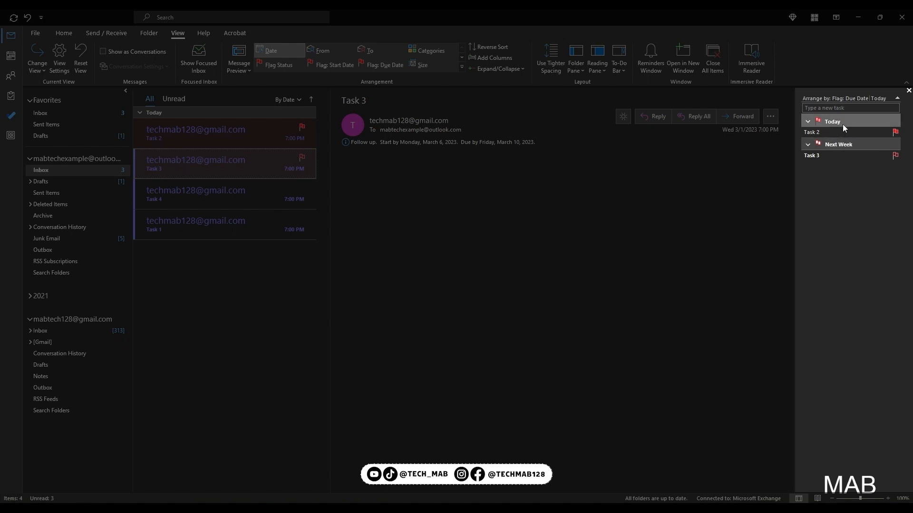
Step: Set up a custom follow-up flag for the Task 4 email with the start date Monday, May 1, 2023
left_click(248, 201)
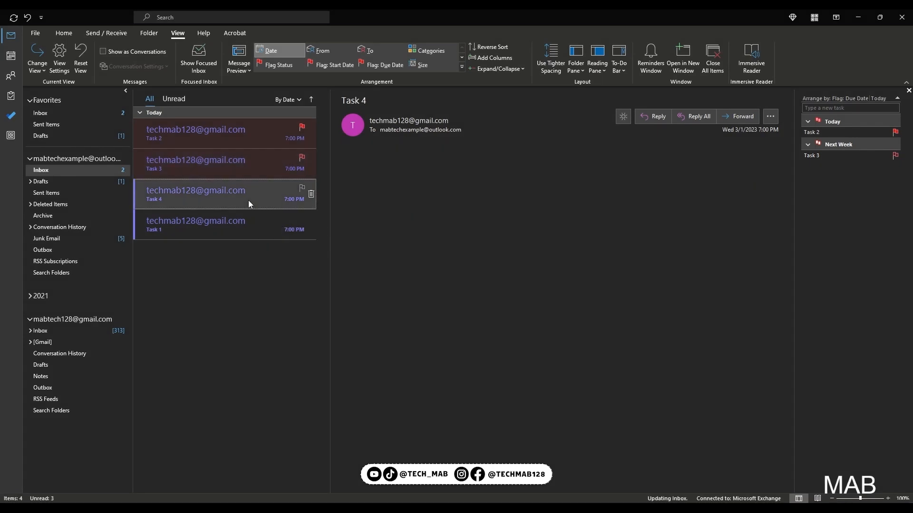
right_click(257, 198)
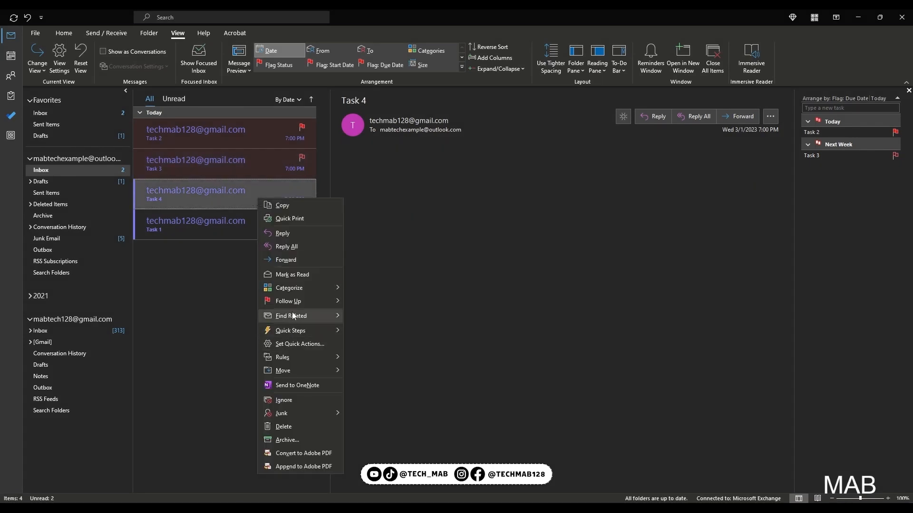
mouse_move(306, 300)
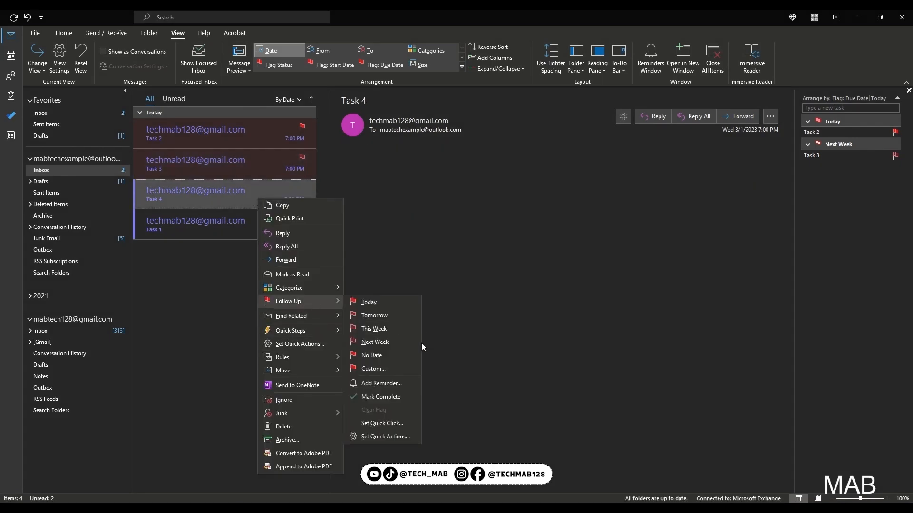
left_click(378, 370)
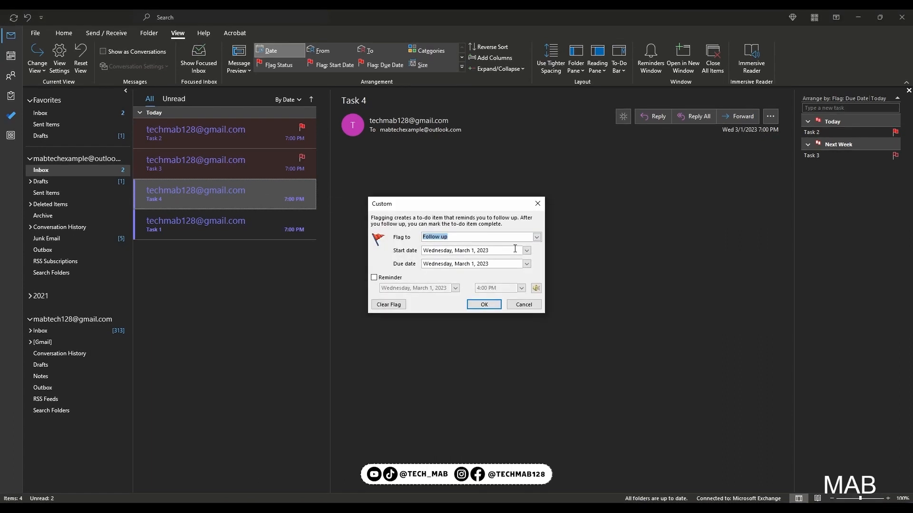
left_click(526, 250)
left_click(525, 261)
left_click(524, 261)
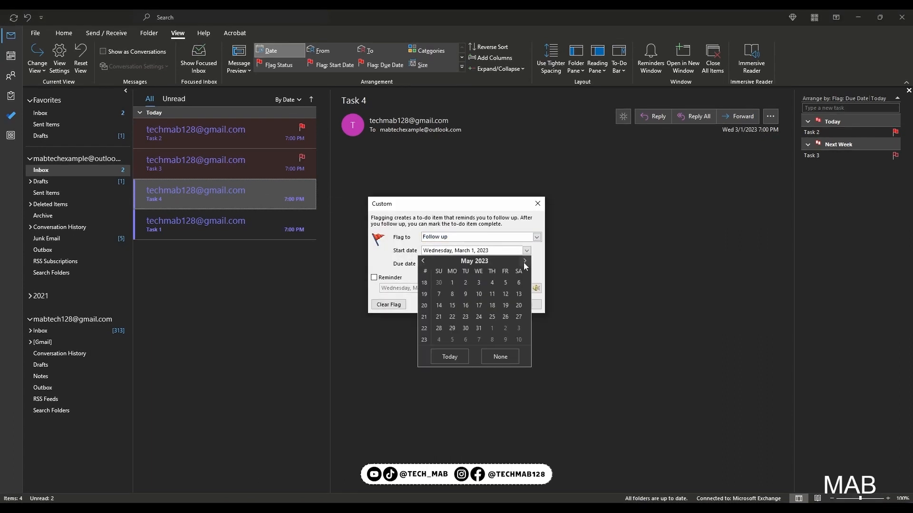
left_click(452, 282)
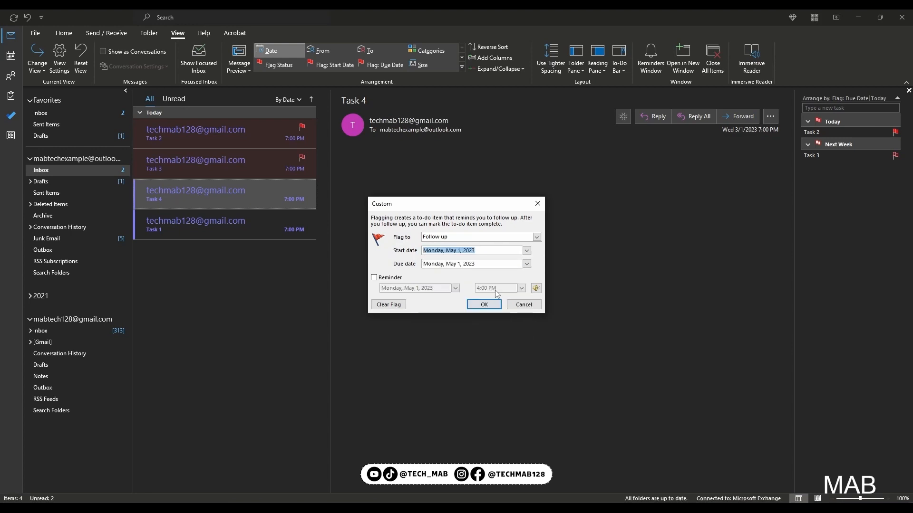
Step: Add a reminder for Monday, May 1, 2023 at 4:00 PM to the Task 4 flag, checking its sound setting before applying
left_click(374, 278)
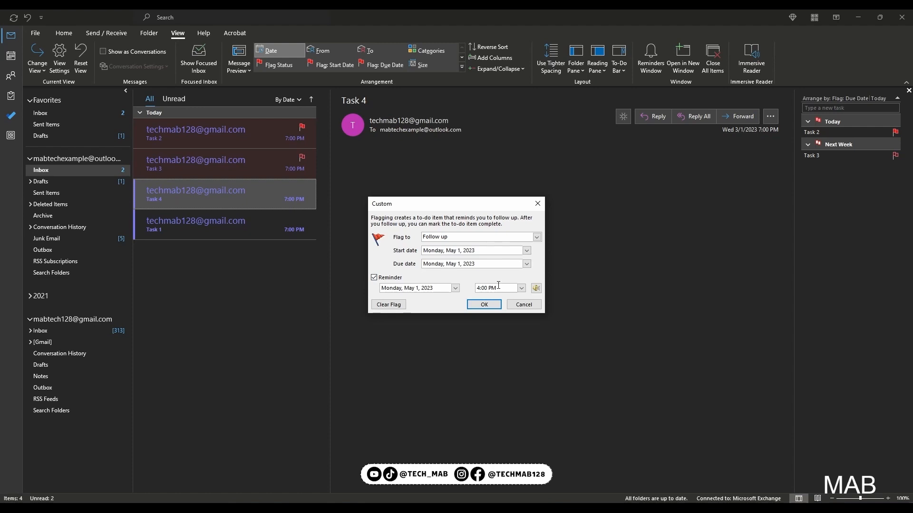
left_click(536, 288)
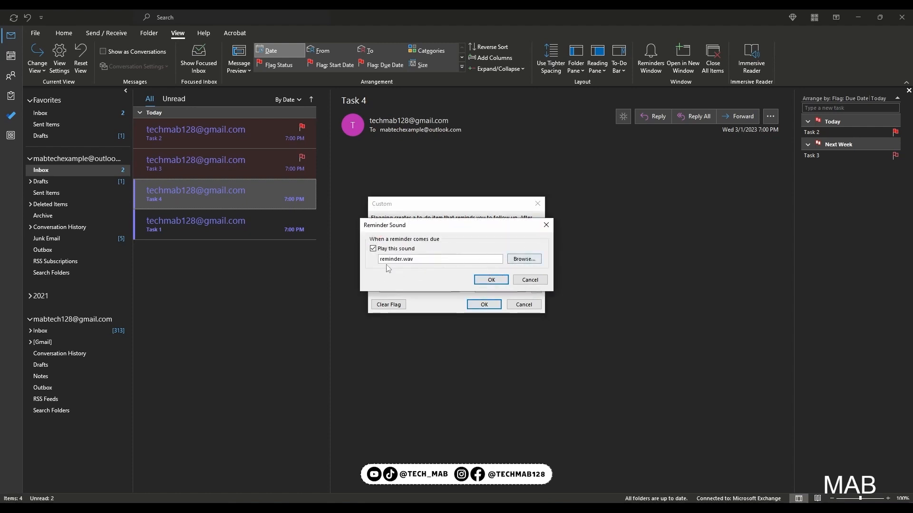
left_click(546, 225)
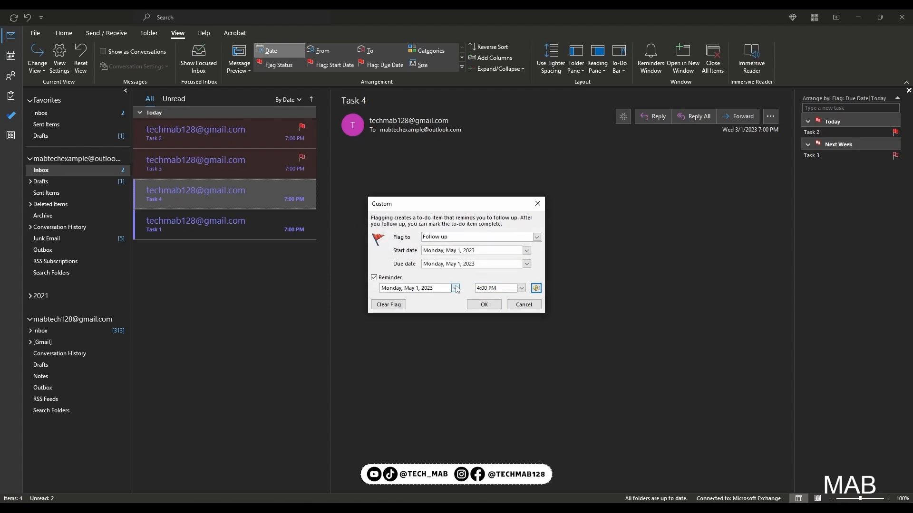
left_click(476, 307)
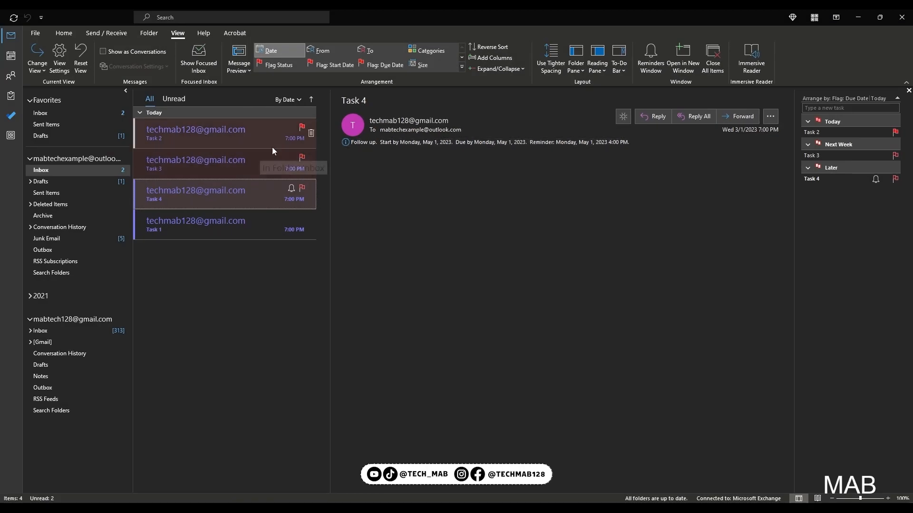
Step: Mark the follow-ups on the Task 3 and Task 2 emails as complete
left_click(168, 152)
right_click(268, 153)
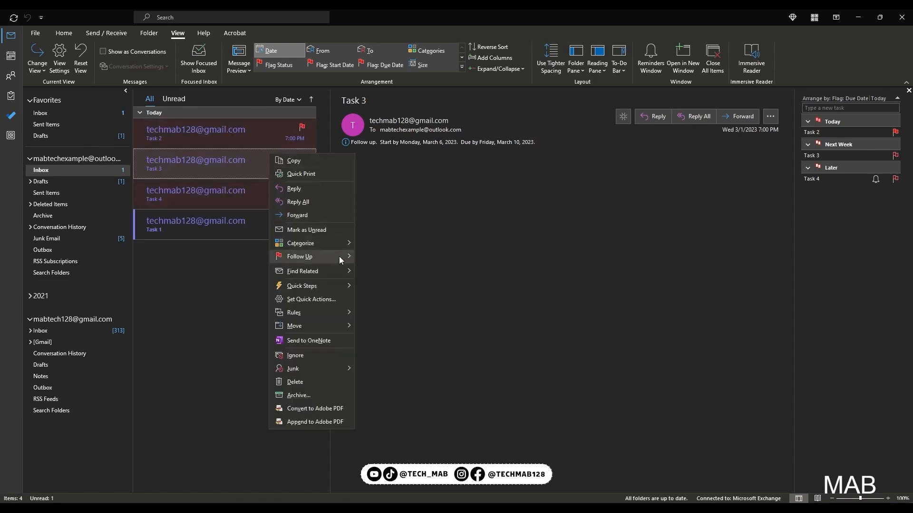
mouse_move(339, 255)
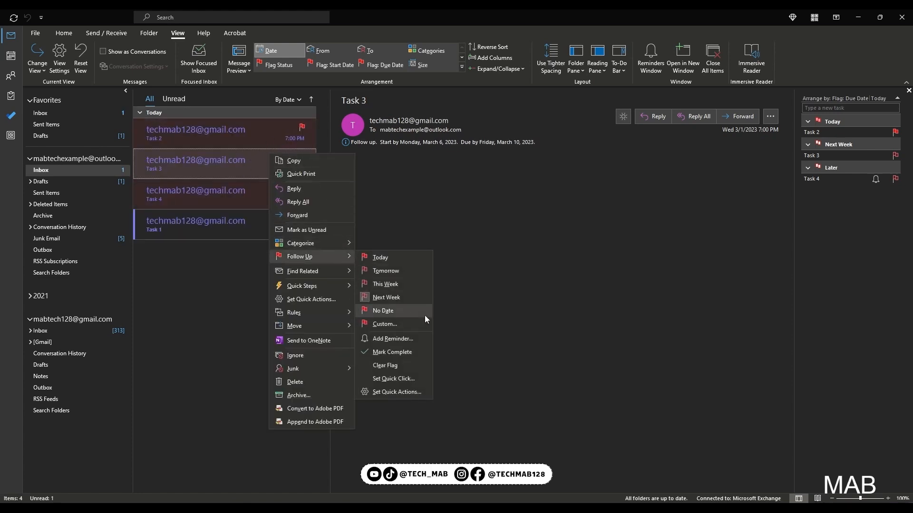
left_click(386, 353)
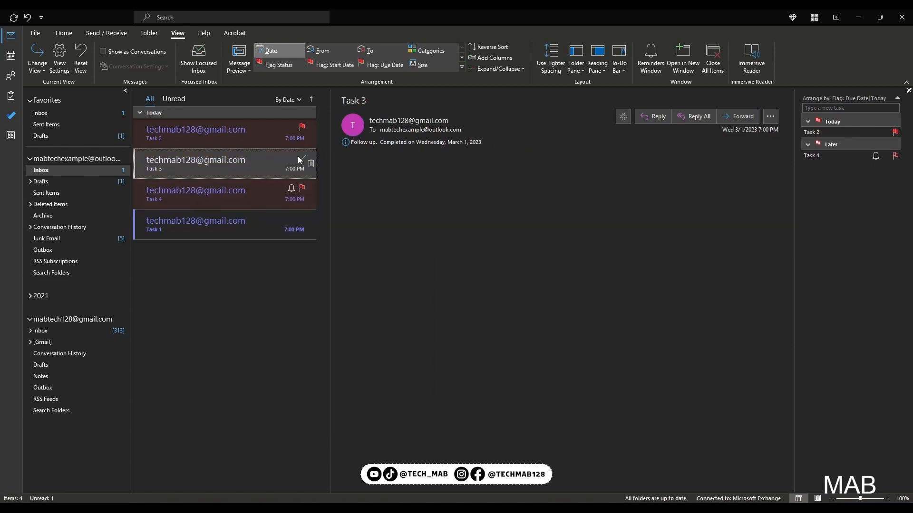
left_click(269, 126)
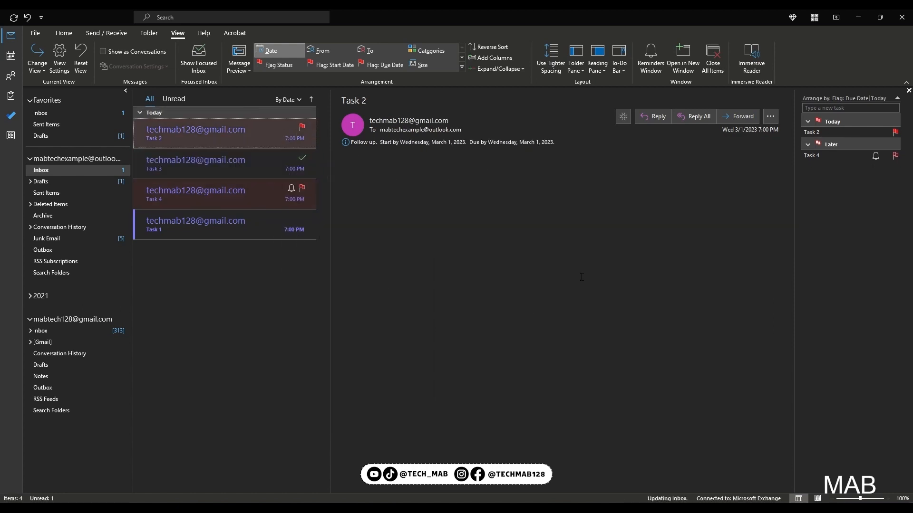
left_click(302, 127)
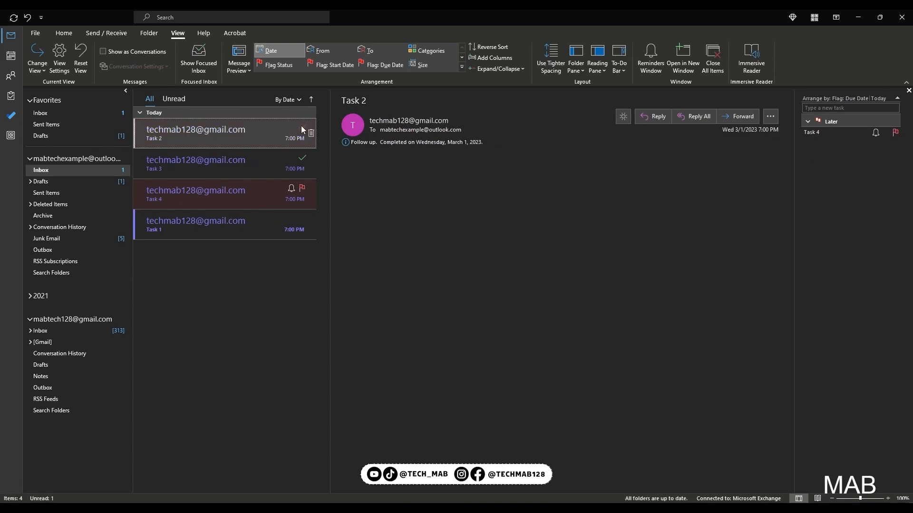